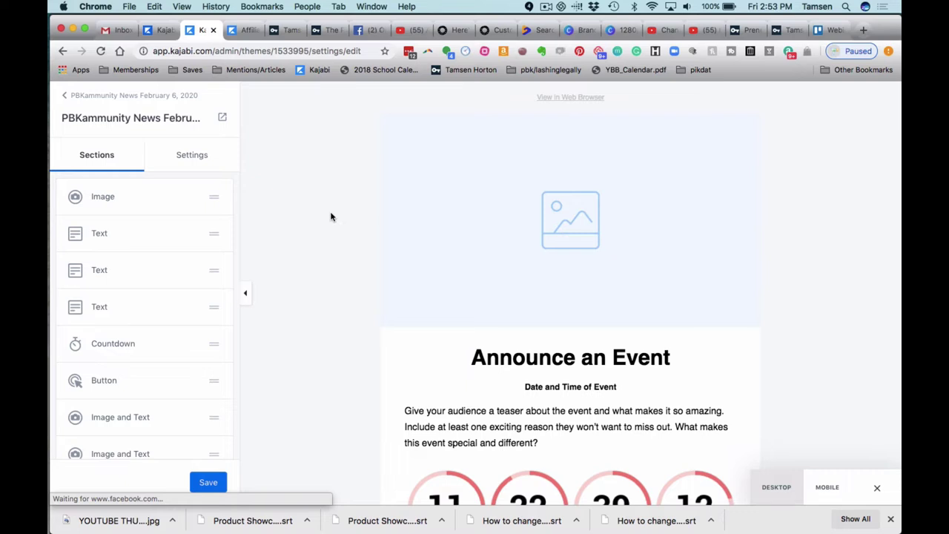
Open the email's countdown section and assign it the event "PBK Bonus Session re: New Email Editor"
scroll(331, 216, "down", 1)
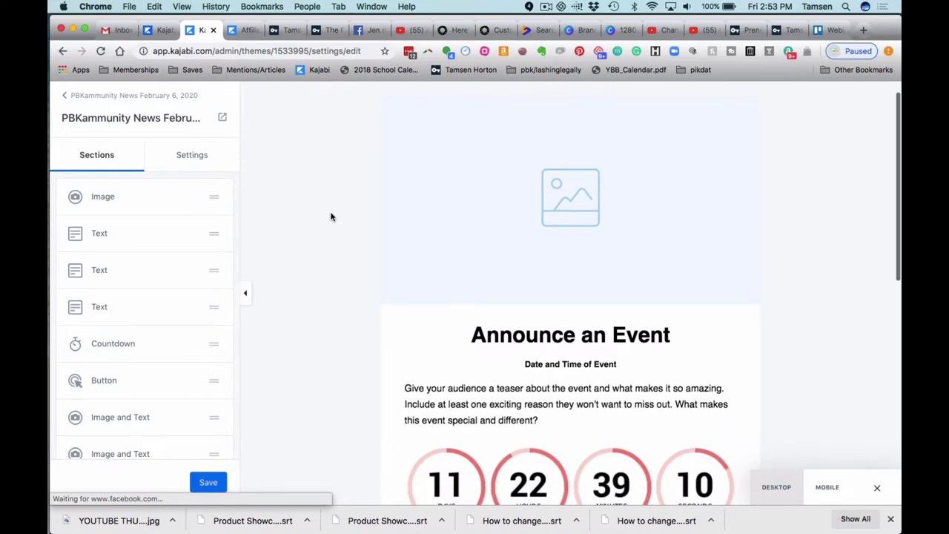
scroll(331, 215, "down", 5)
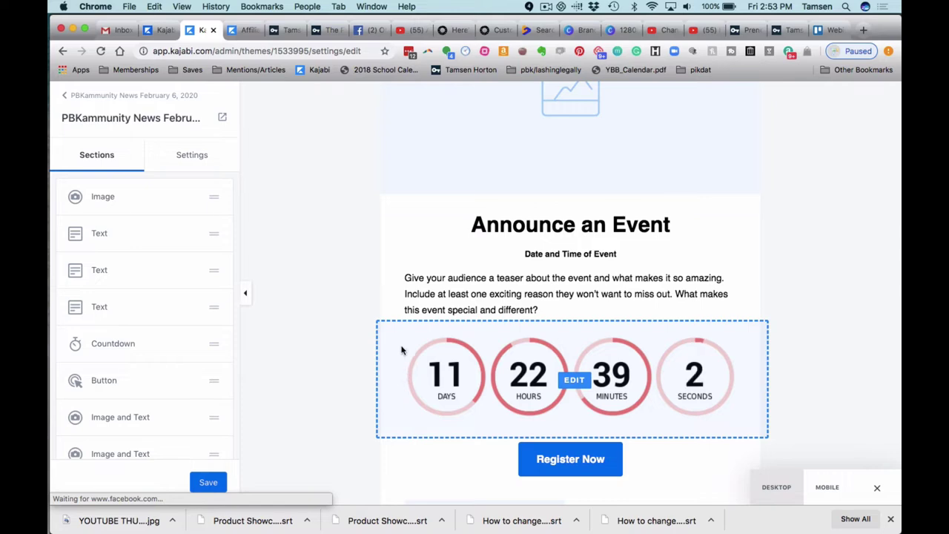
scroll(417, 180, "up", 3)
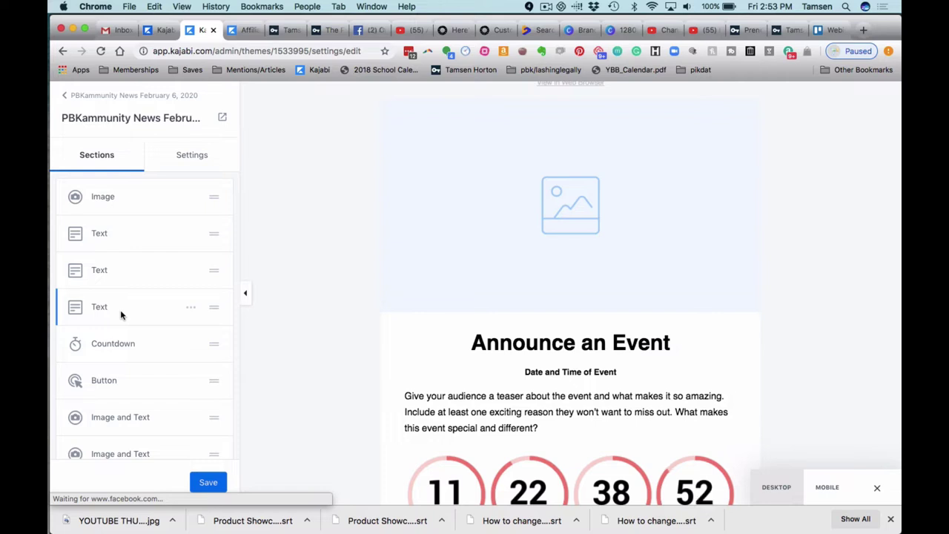
scroll(121, 315, "down", 1)
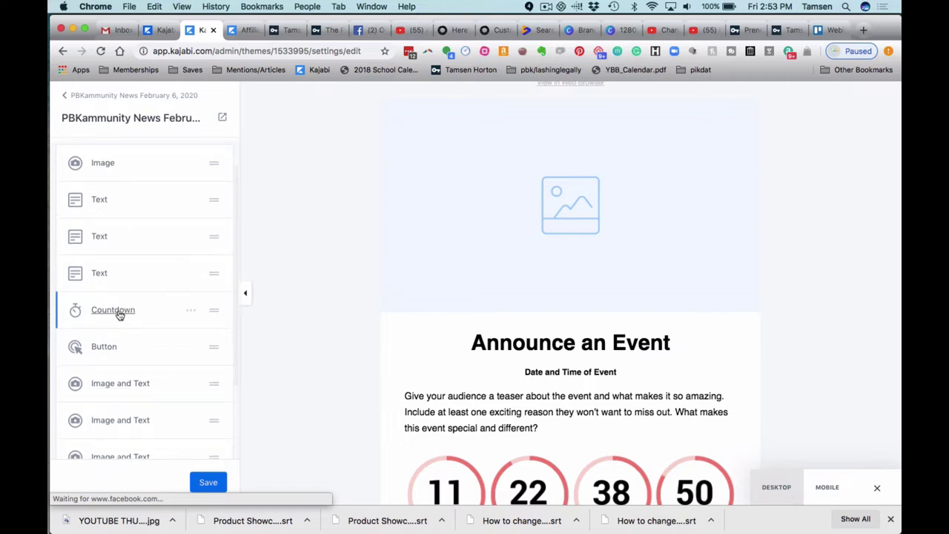
left_click(119, 313)
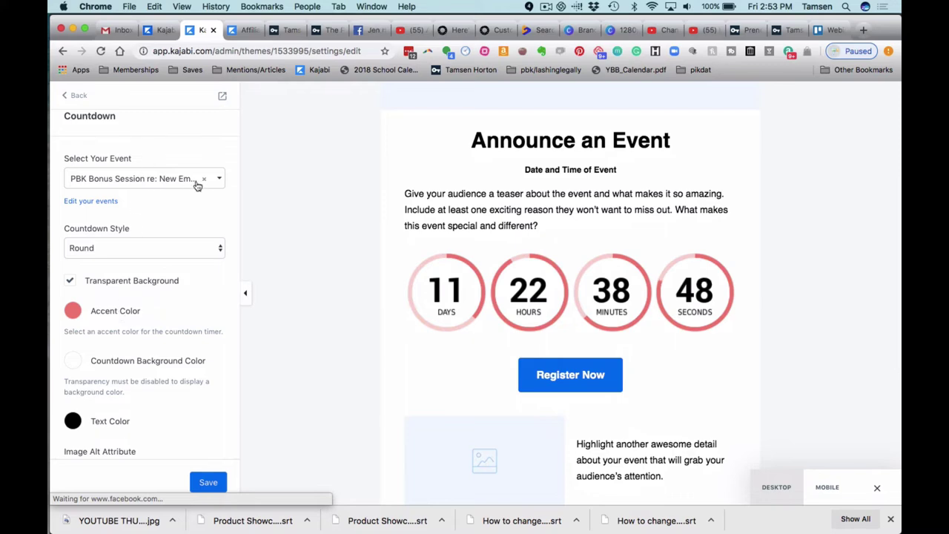
left_click(220, 180)
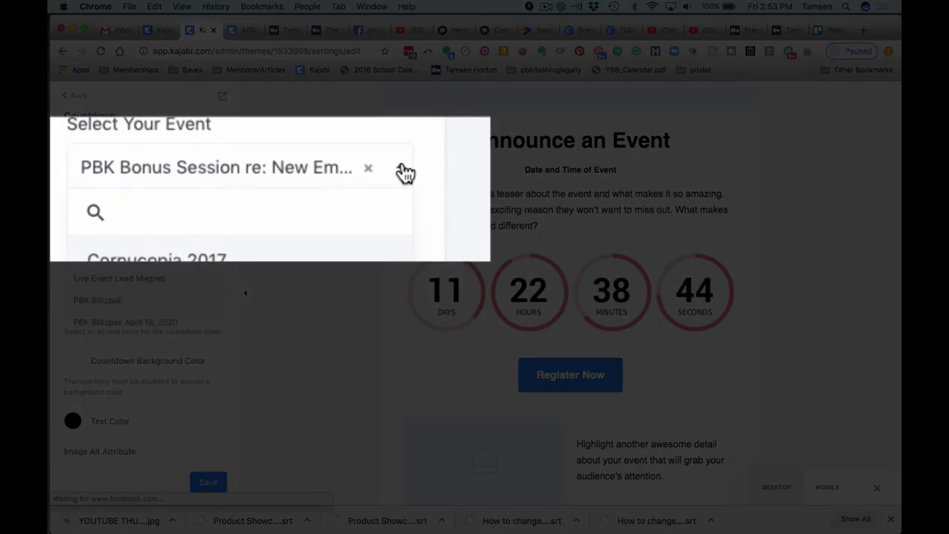
type("bonus")
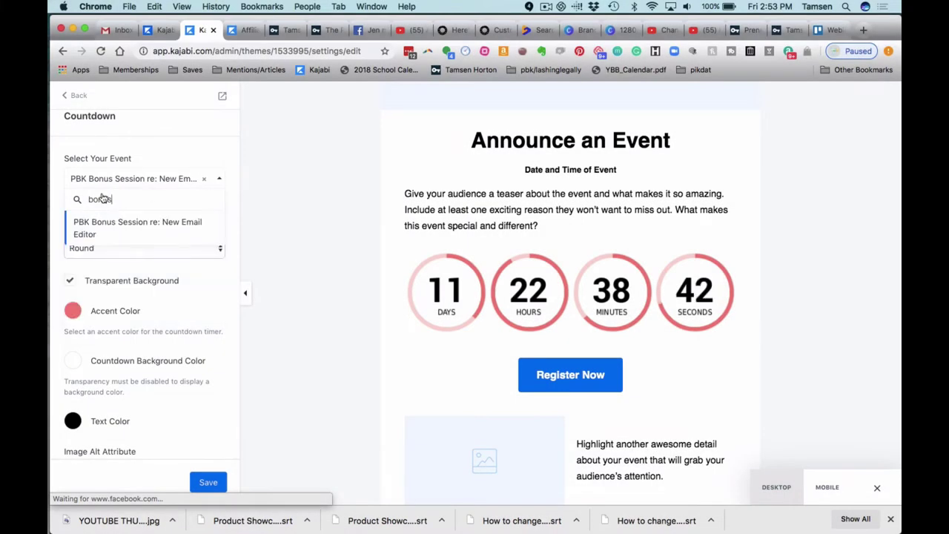
left_click(93, 227)
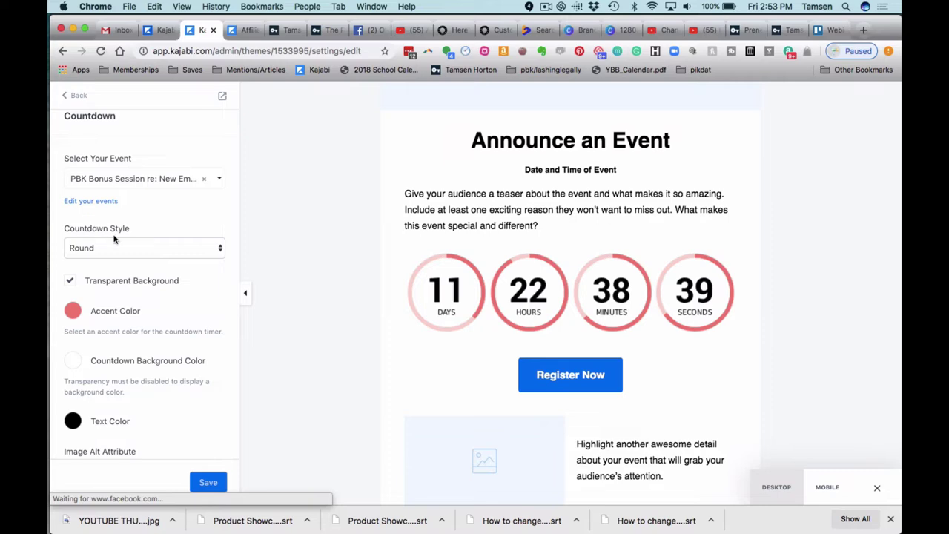
Try the Square, Pill and Plain styles on the countdown timer in turn
left_click(219, 249)
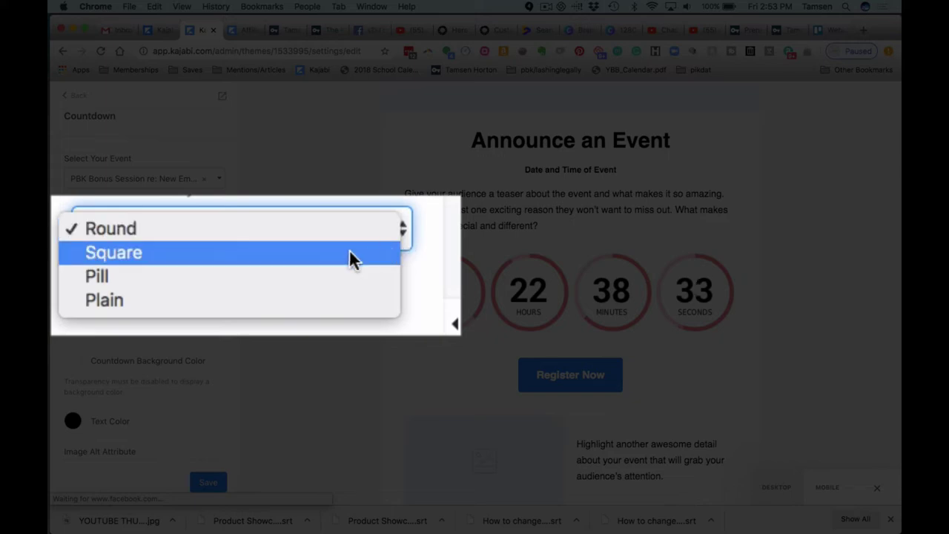
left_click(194, 259)
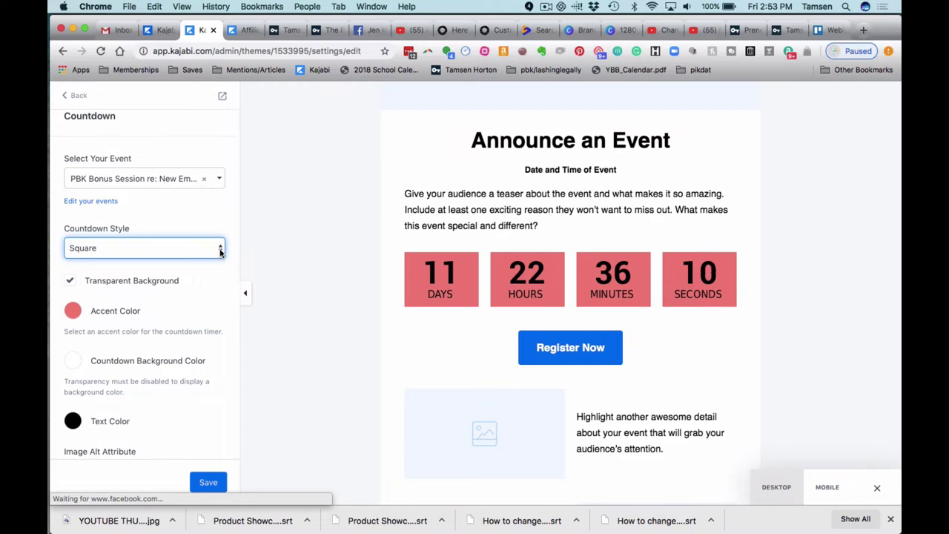
left_click(219, 251)
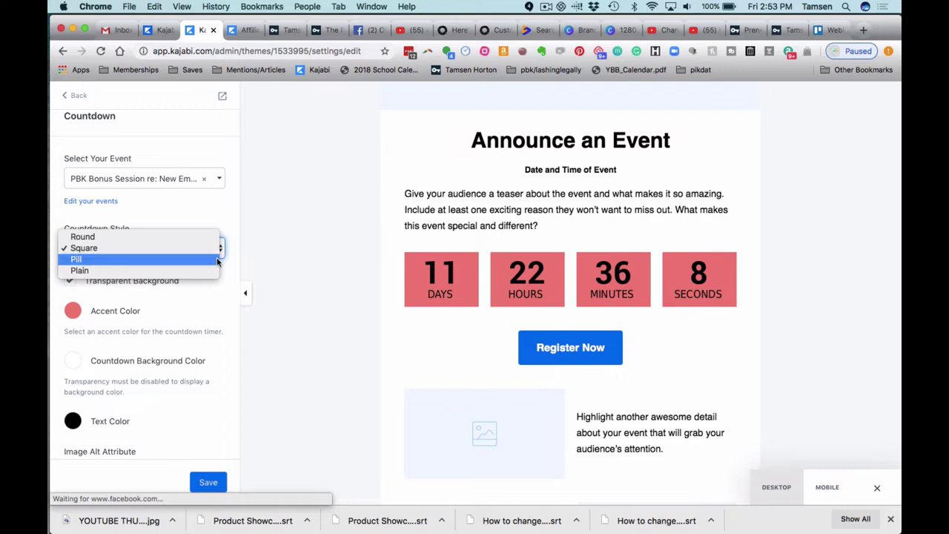
left_click(217, 259)
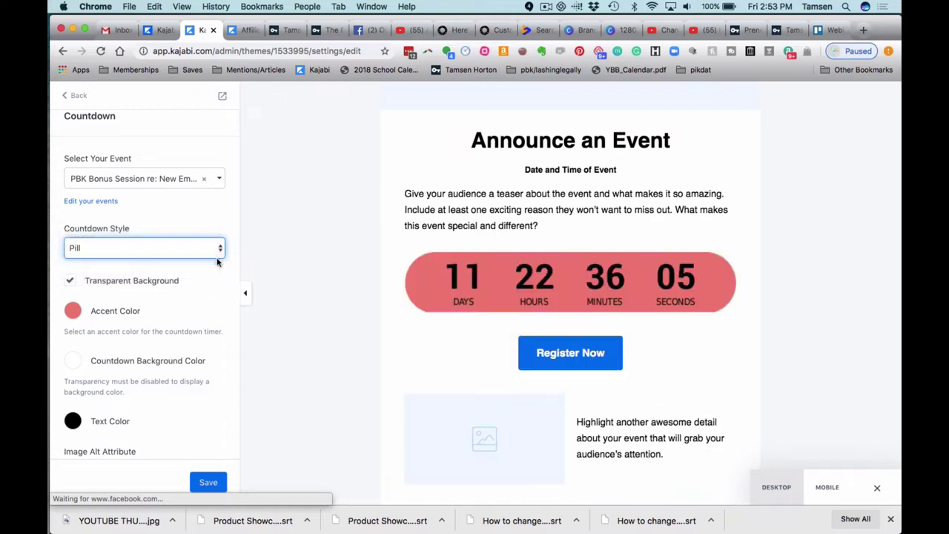
left_click(220, 249)
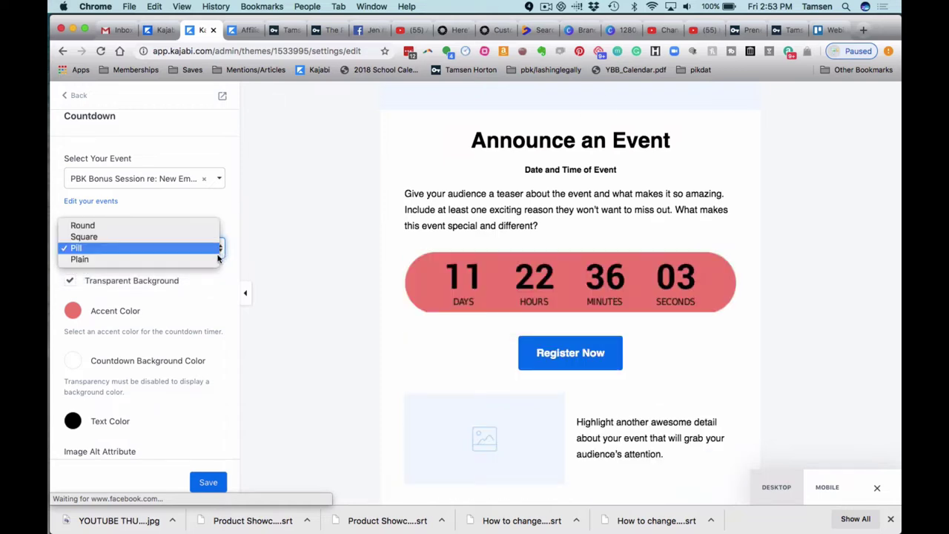
left_click(215, 259)
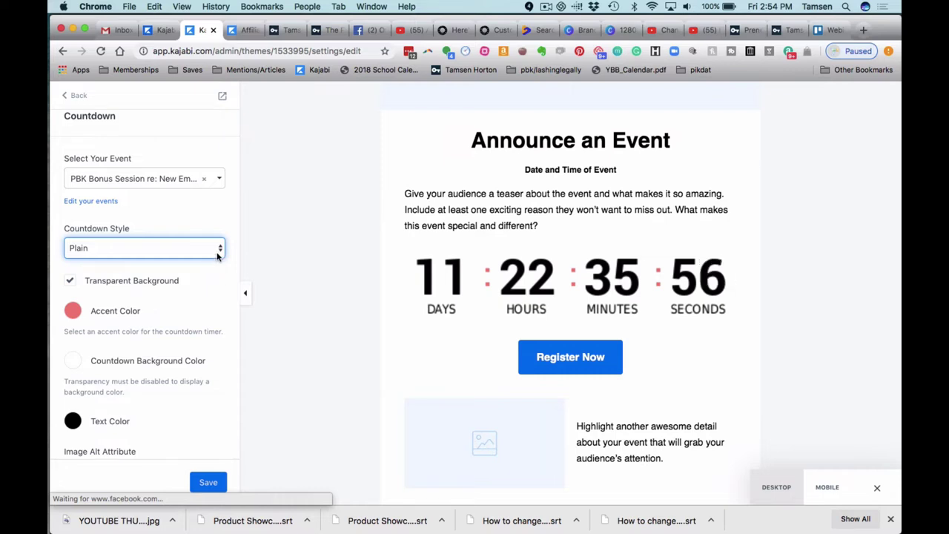
Set the countdown style to Round and save the email
left_click(218, 247)
left_click(191, 215)
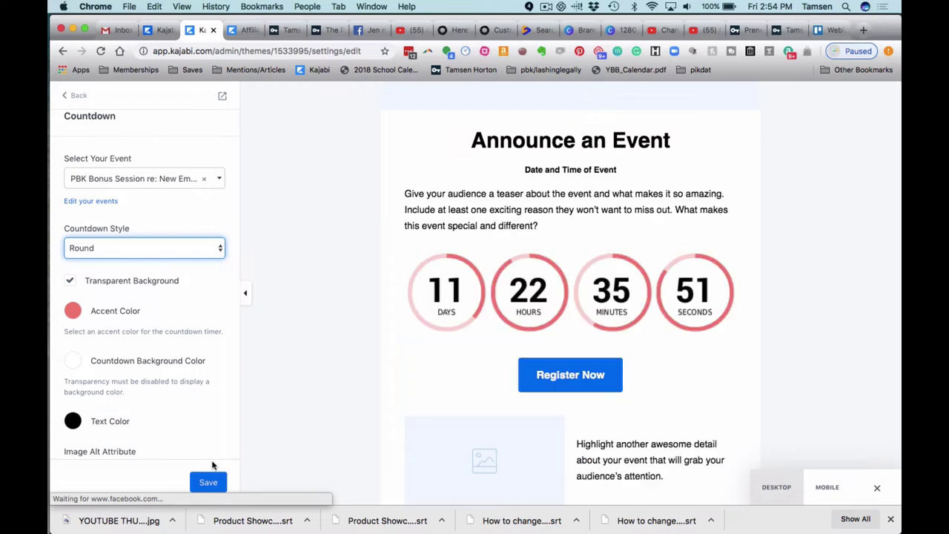
left_click(209, 483)
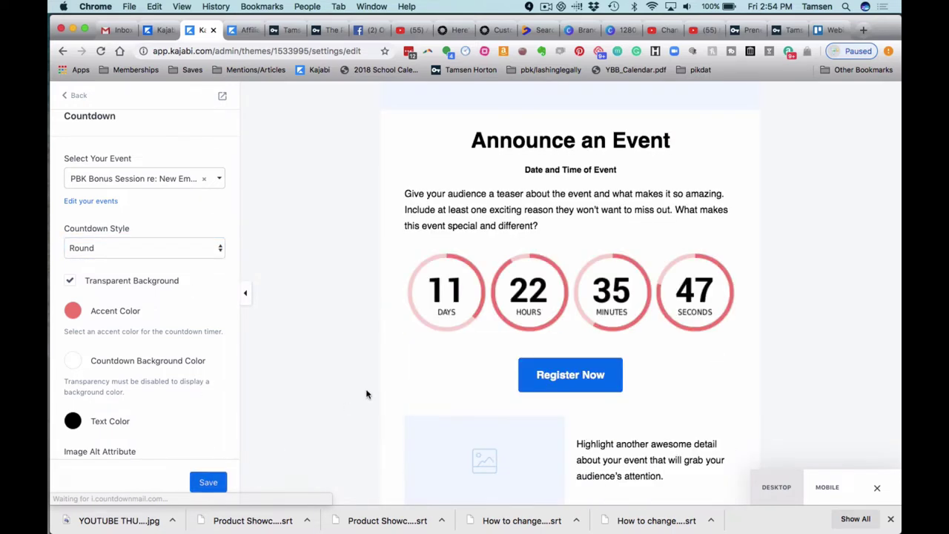
Open the settings of the Register Now button and review the available link actions
scroll(366, 394, "down", 2)
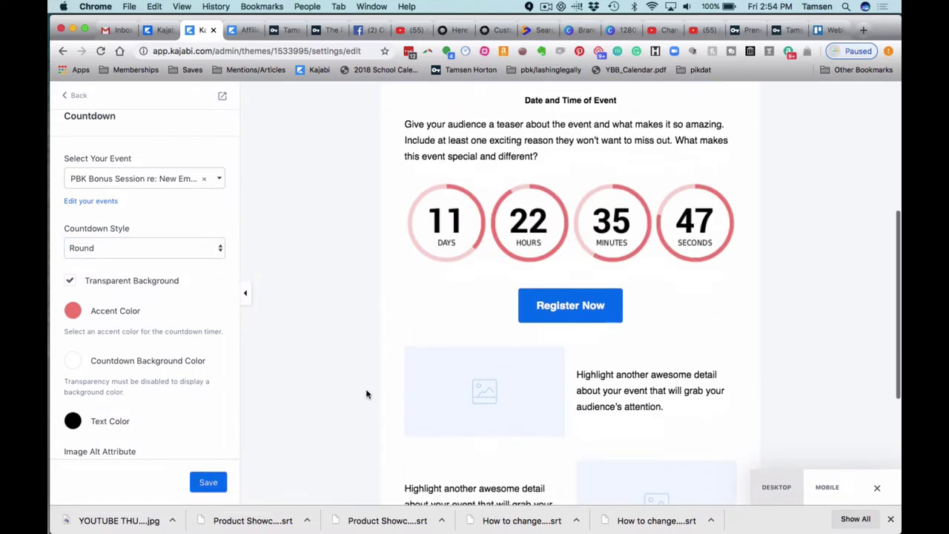
left_click(537, 304)
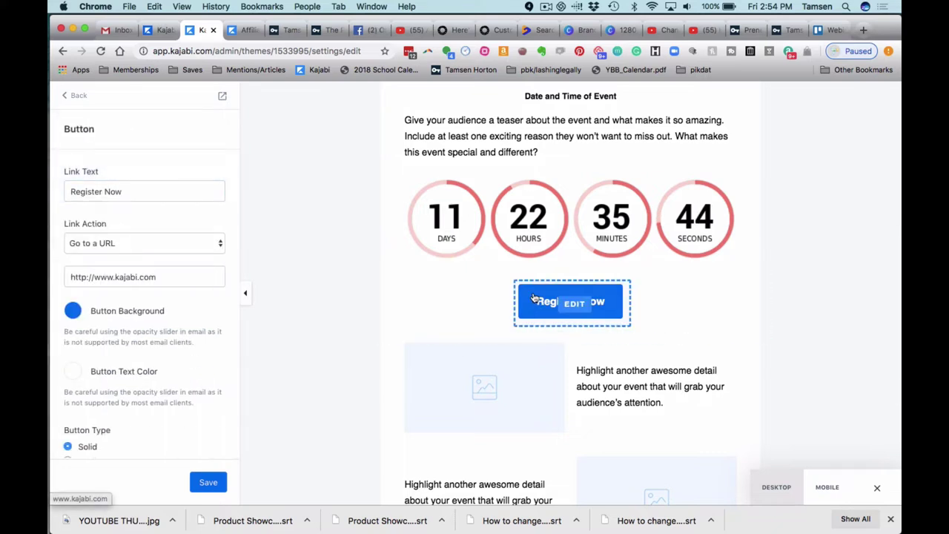
left_click(221, 245)
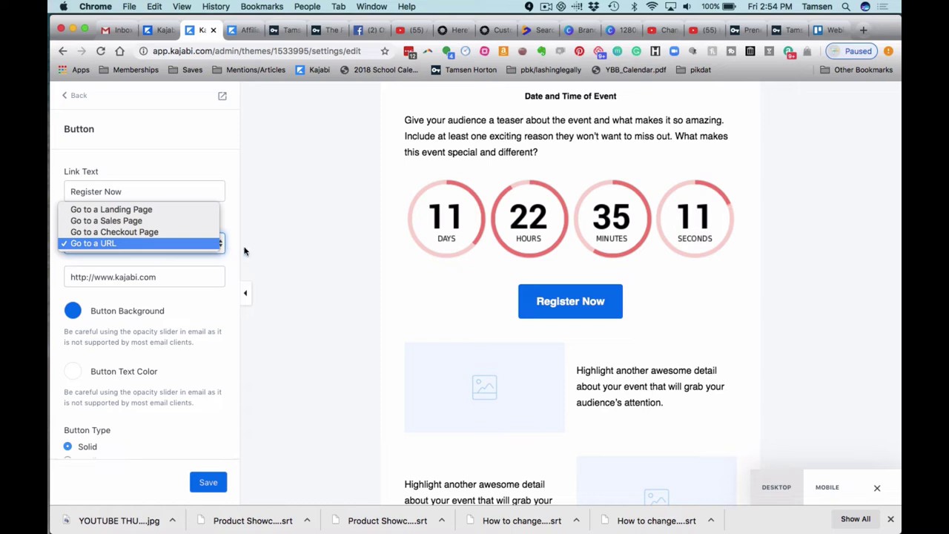
left_click(250, 250)
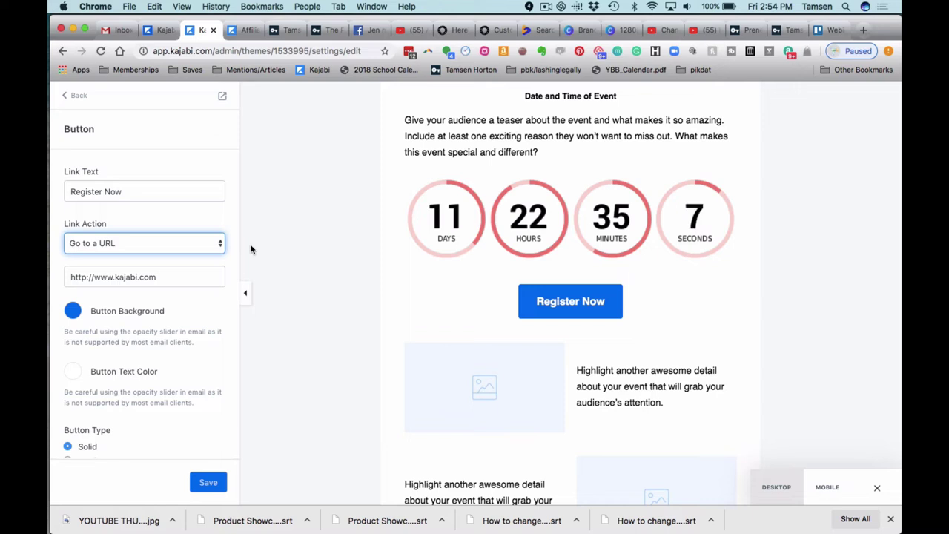
Open the image settings of the first Image and Text section and review the available image actions
scroll(454, 315, "down", 5)
scroll(455, 317, "down", 2)
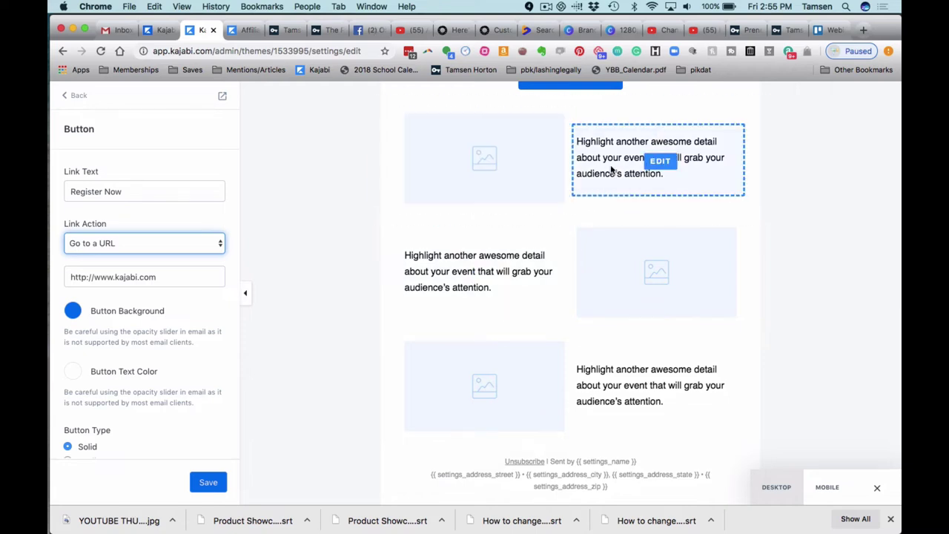
left_click(450, 160)
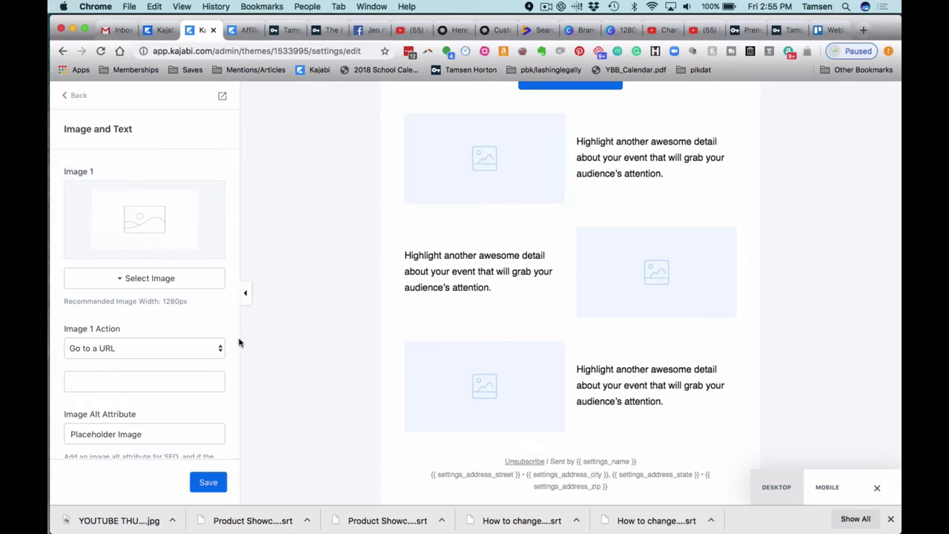
scroll(207, 357, "down", 2)
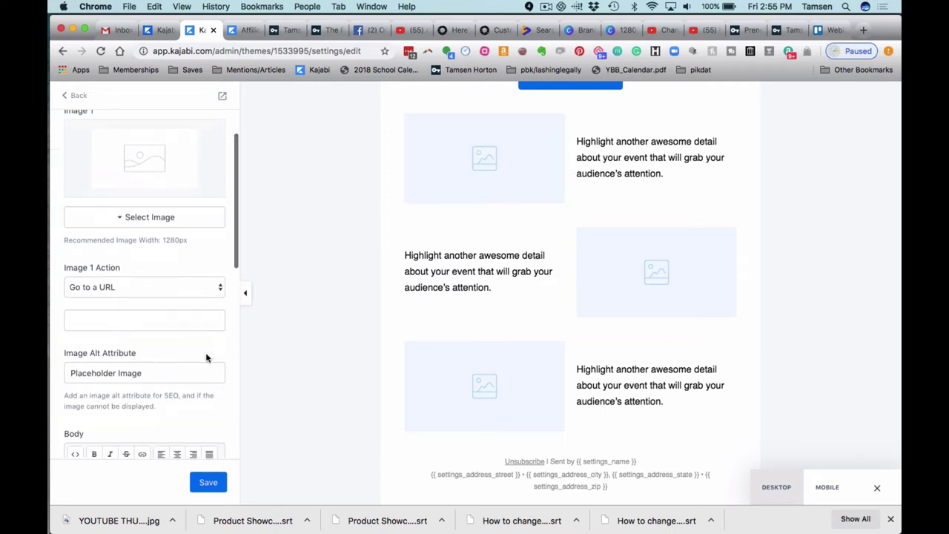
left_click(220, 291)
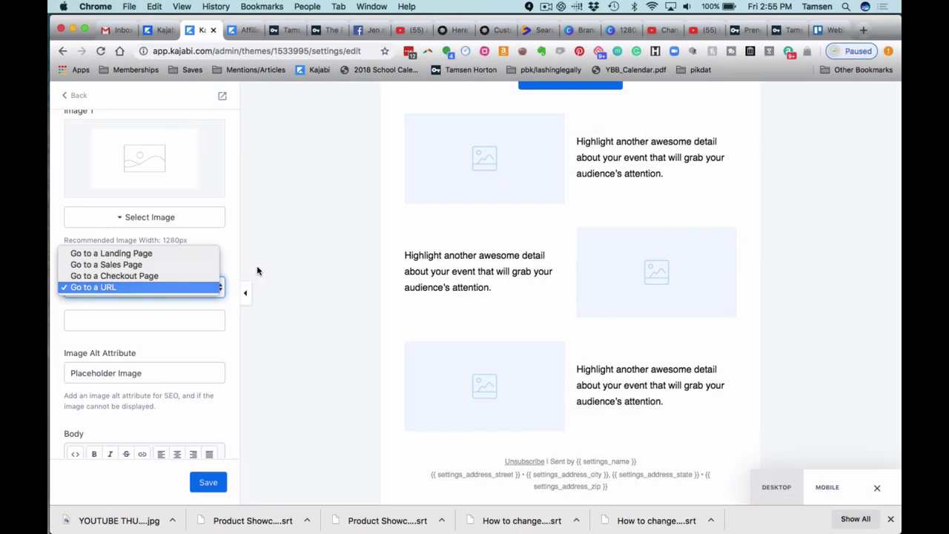
left_click(257, 271)
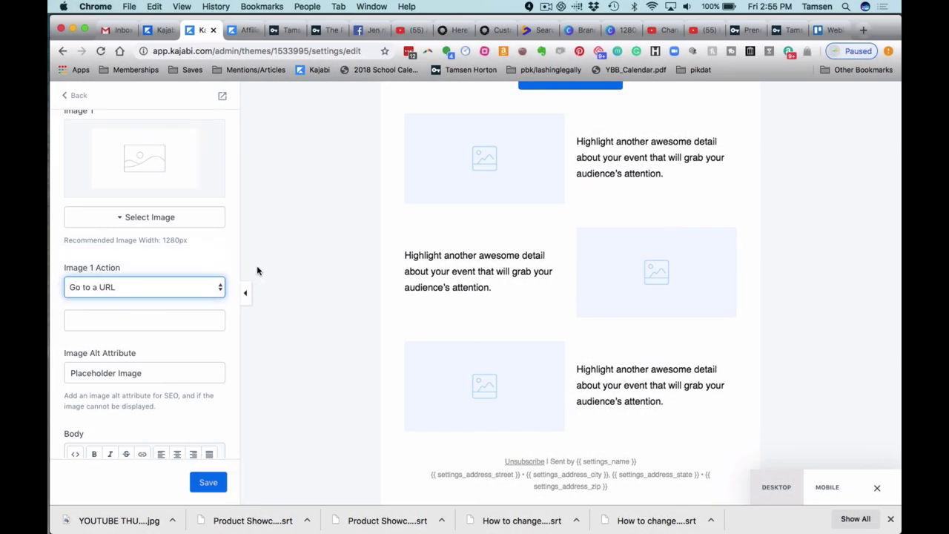
Open the body text of the first Image and Text section and inspect its source code
mouse_move(500, 186)
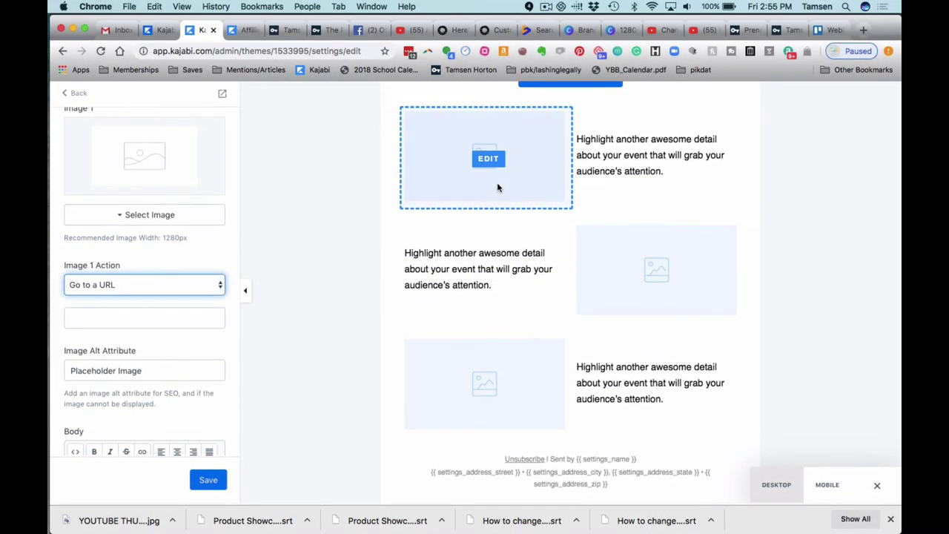
left_click(663, 159)
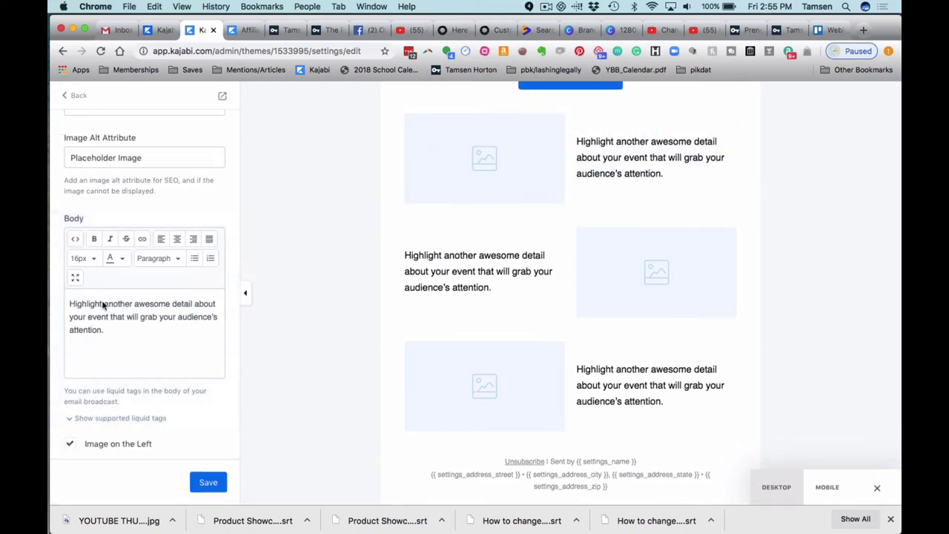
left_click(109, 331)
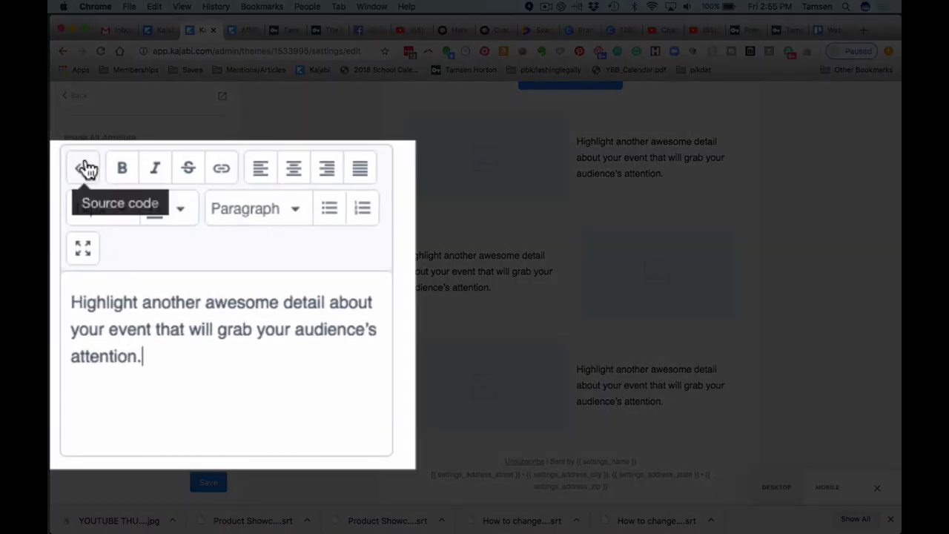
left_click(85, 169)
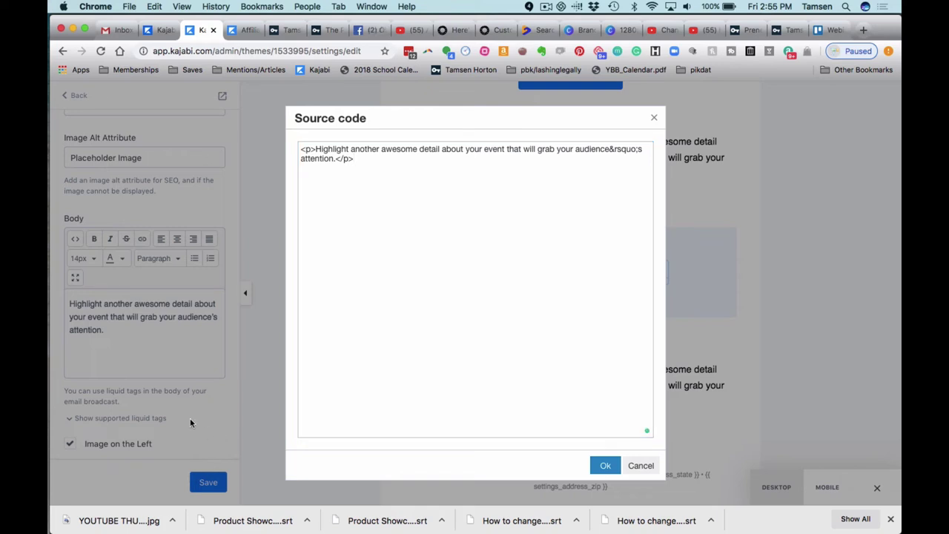
left_click(606, 465)
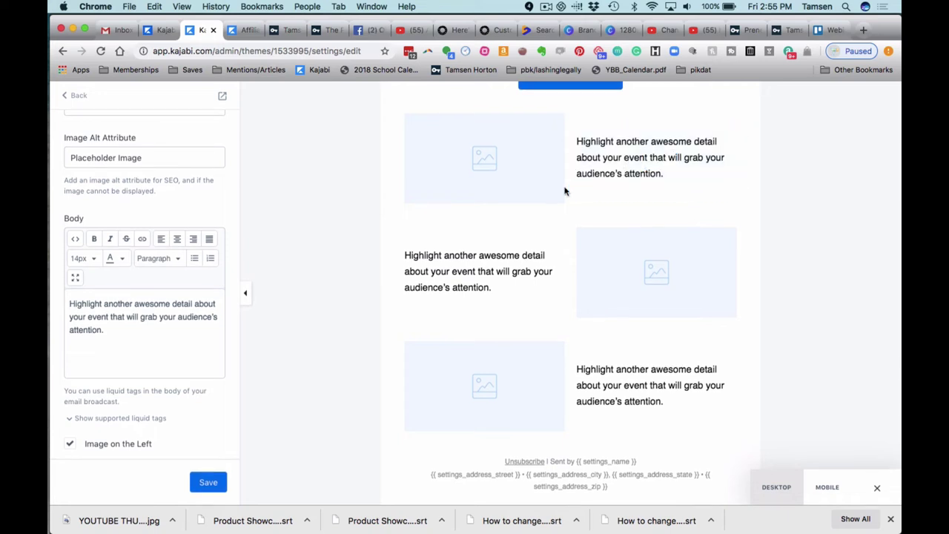
Save the email template with its current sections
scroll(566, 191, "up", 10)
scroll(565, 191, "up", 4)
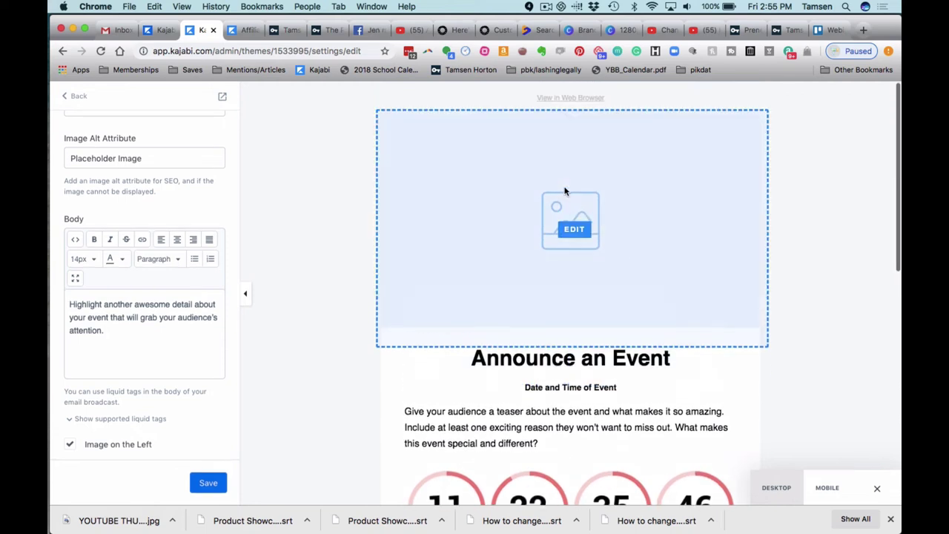
left_click(208, 486)
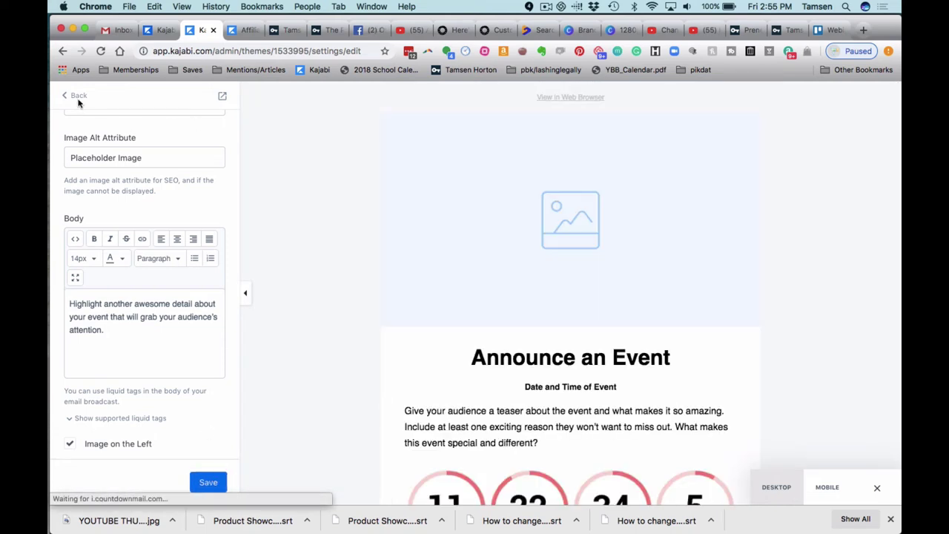
Return to the email's section overview and open the choice of section types for adding a new section
left_click(77, 96)
scroll(133, 274, "down", 3)
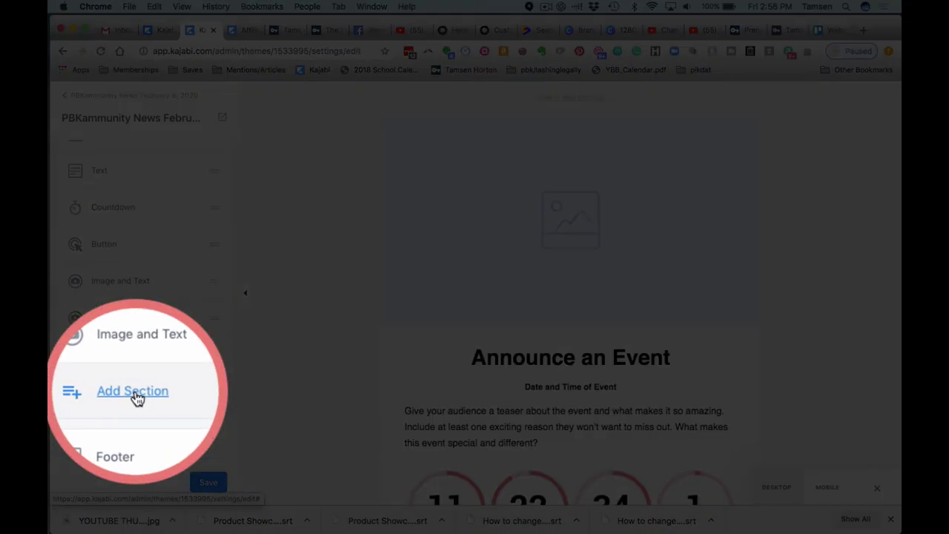
left_click(136, 397)
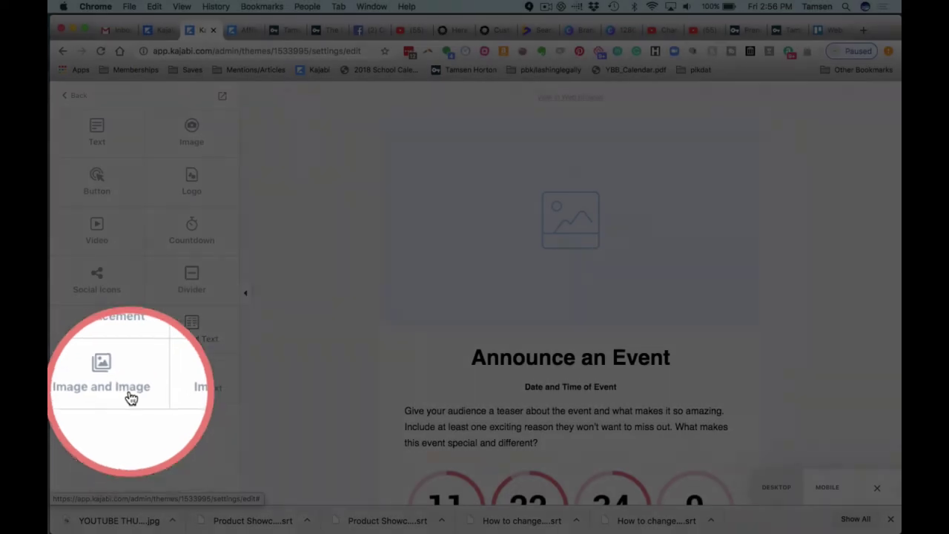